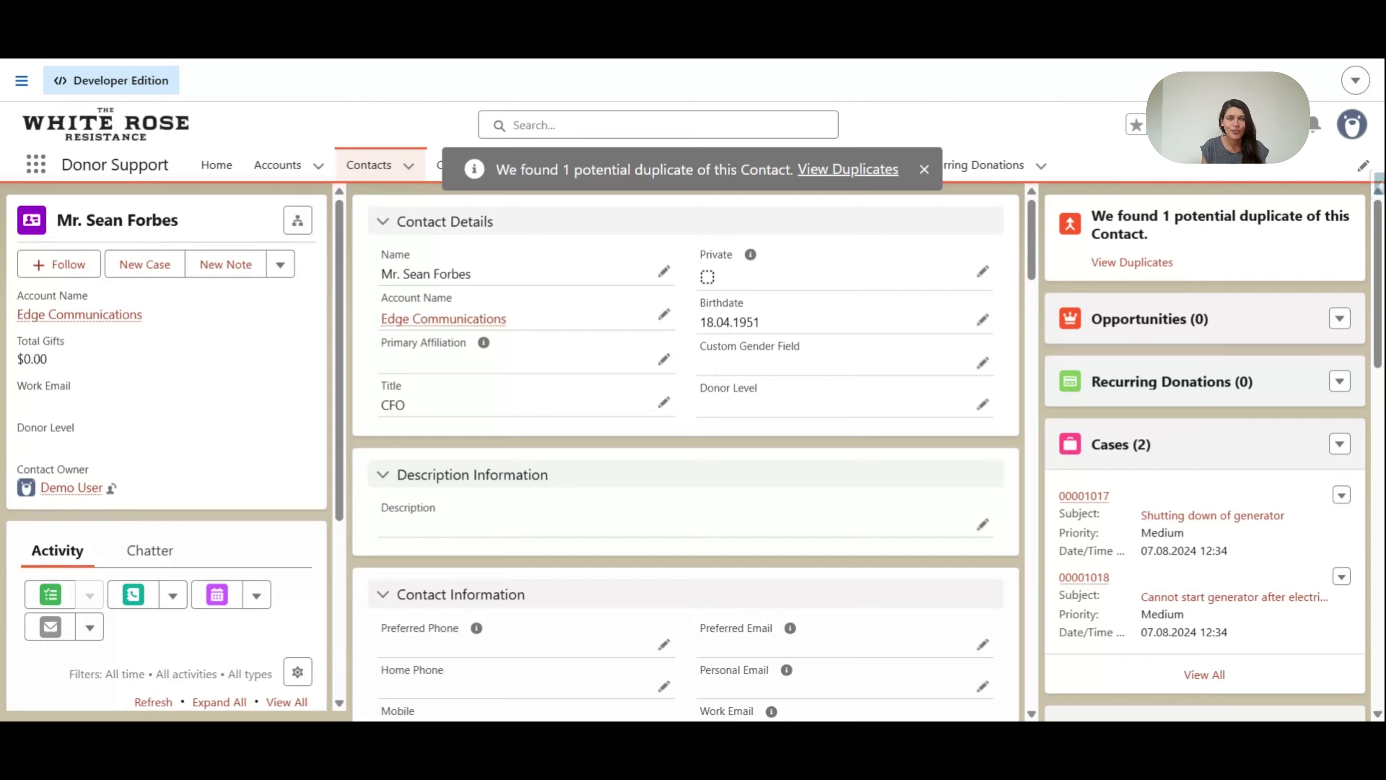
Dismiss the duplicate notification and open the favorite report Duplicate Emails
left_click(924, 170)
left_click(666, 164)
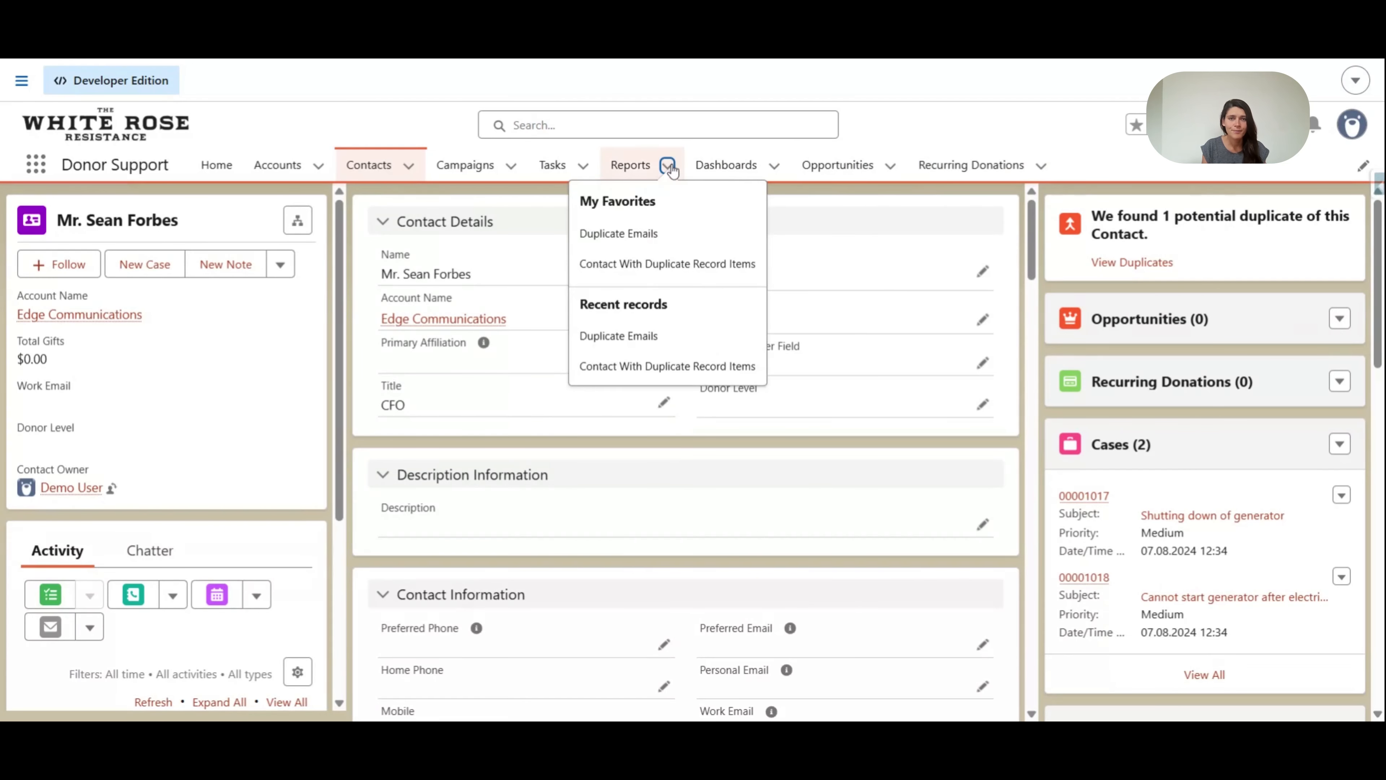
left_click(660, 236)
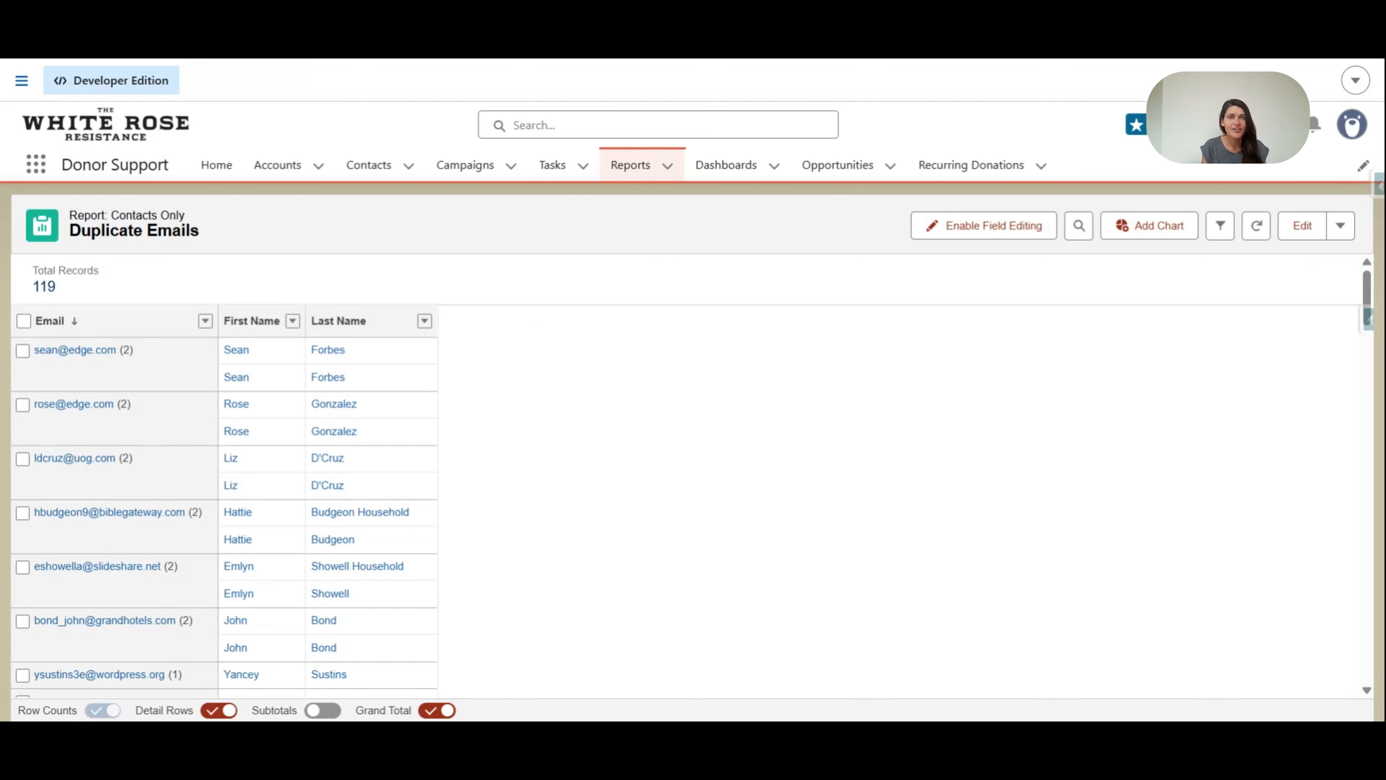
Open the favorite report Contact With Duplicate Record Items and go to the contact in its third row
left_click(666, 165)
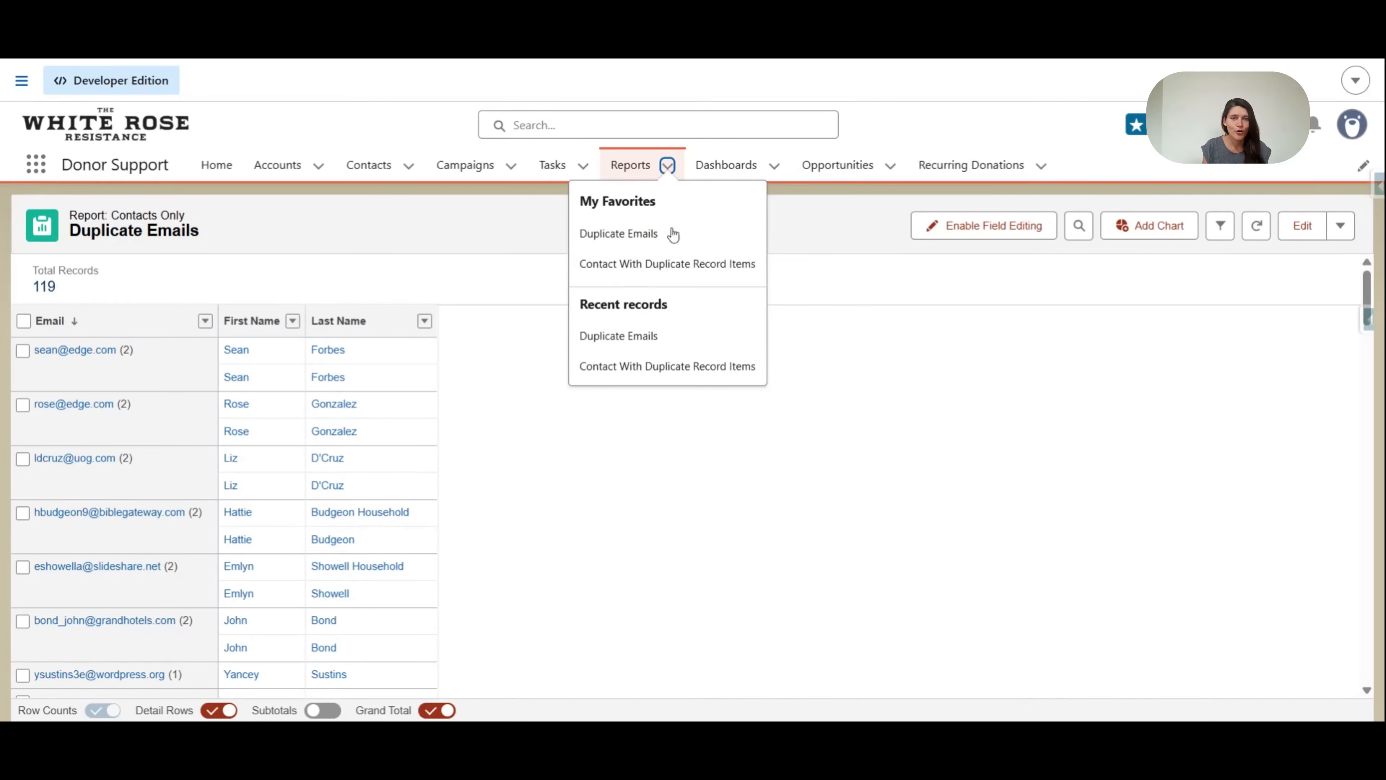
left_click(671, 265)
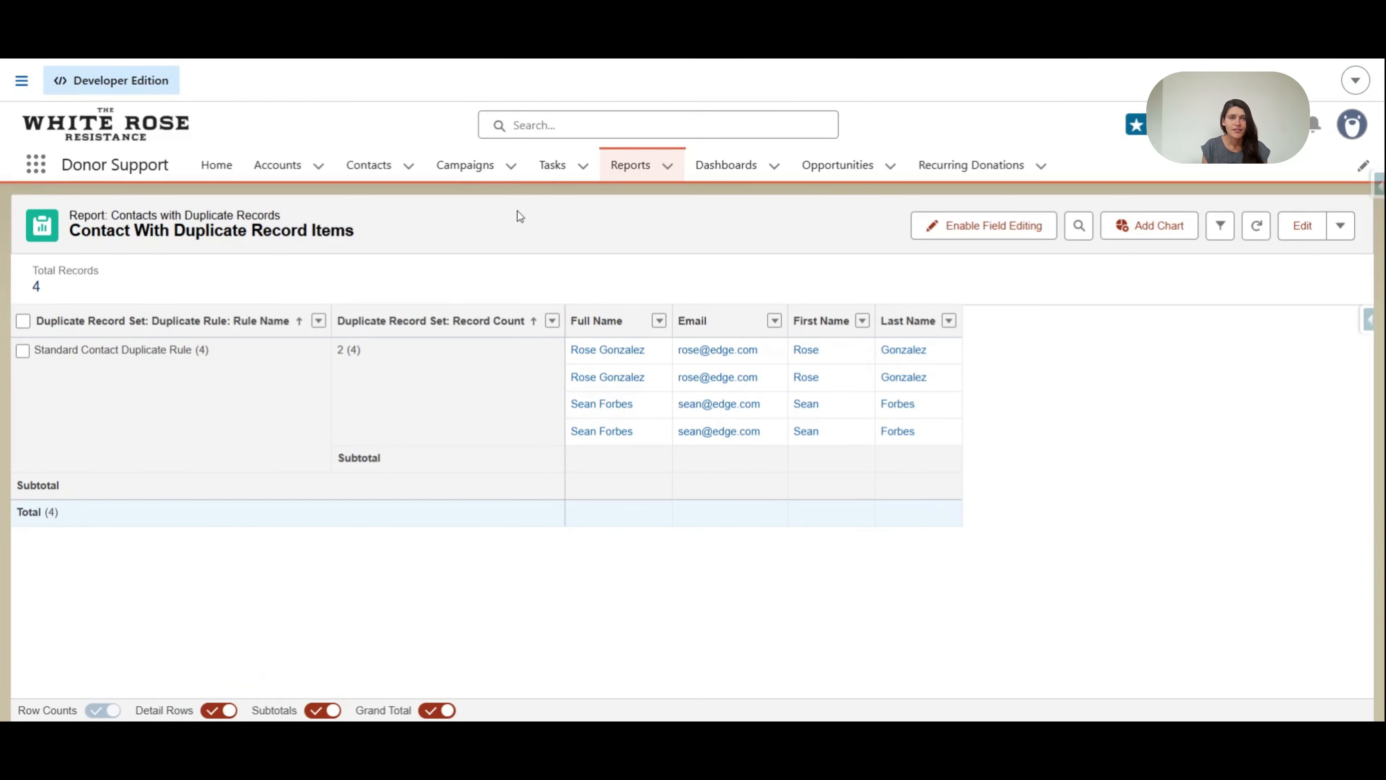
left_click(616, 410)
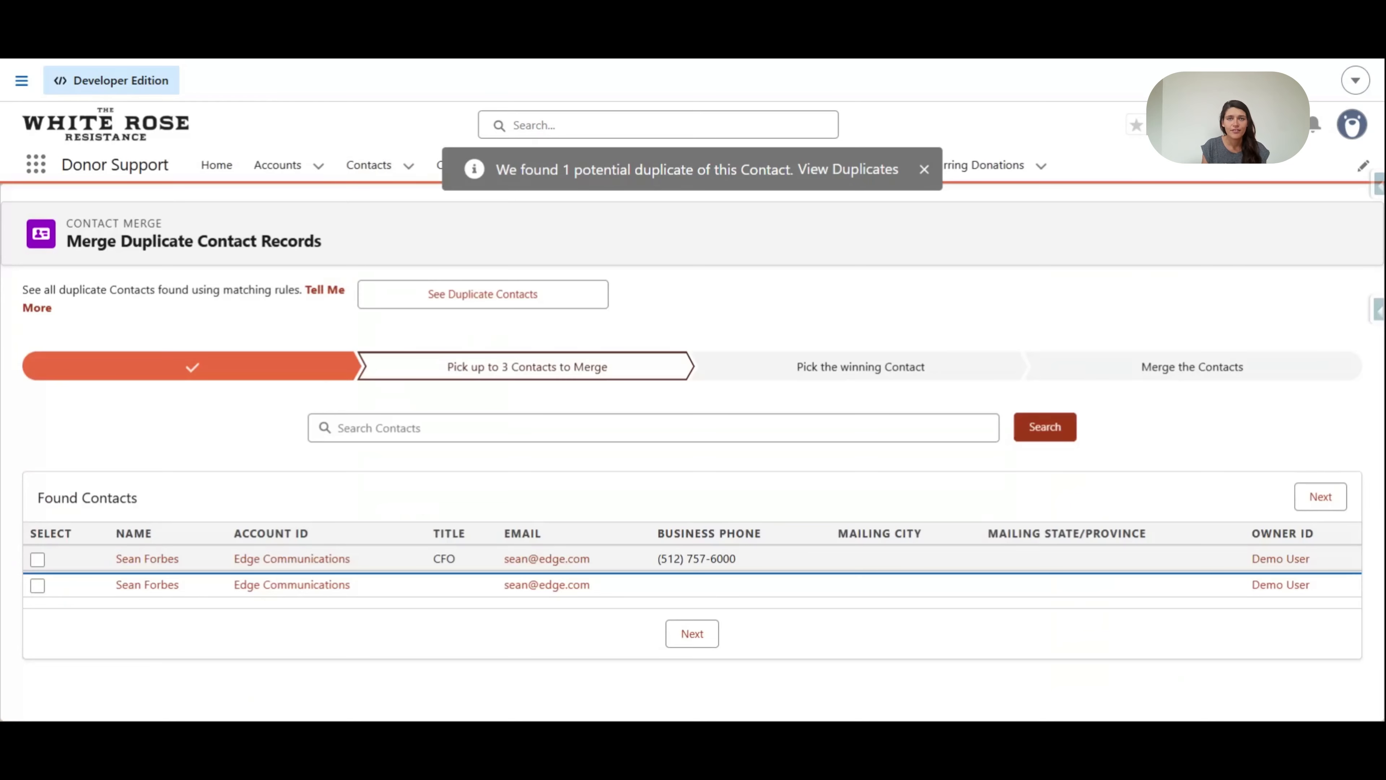
Select both found Edge Communications contacts for merging and proceed to picking the winning contact
left_click(38, 560)
left_click(37, 586)
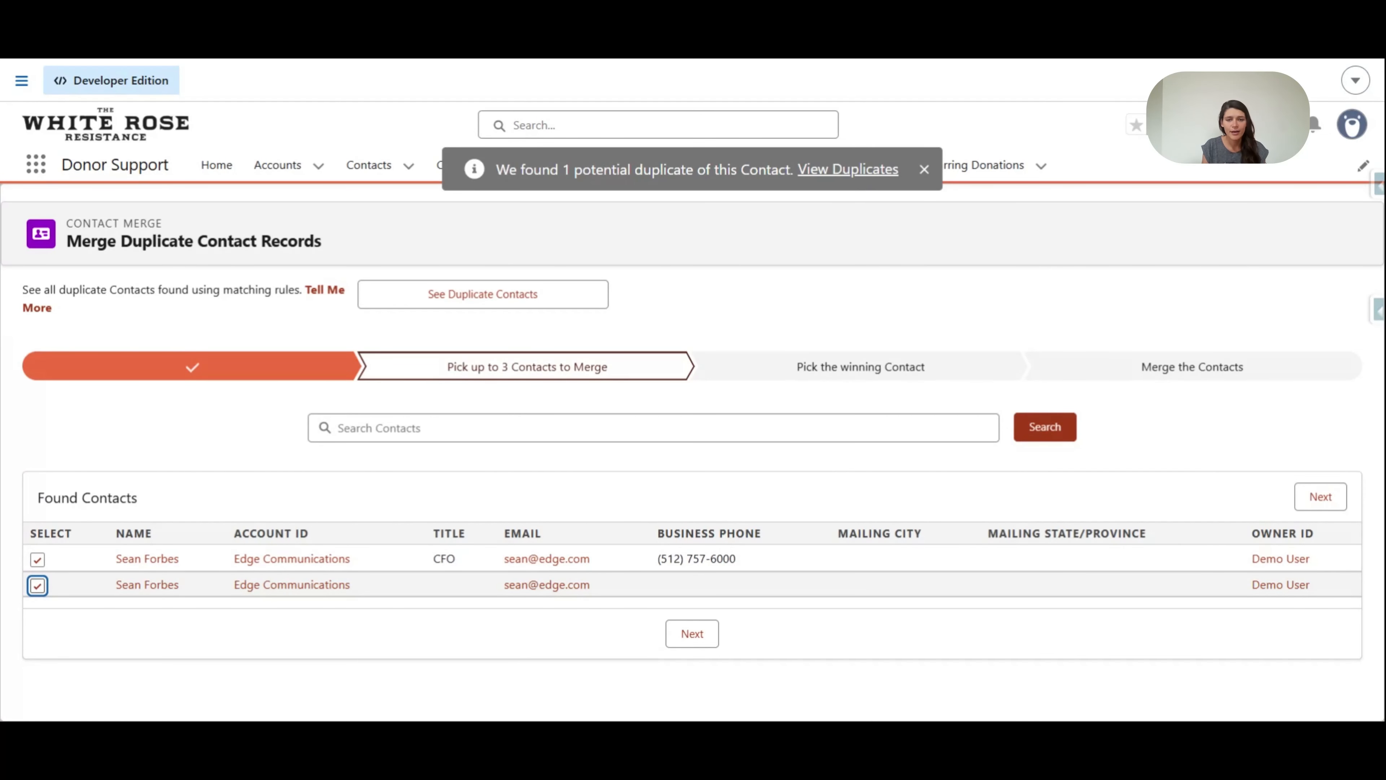
left_click(687, 633)
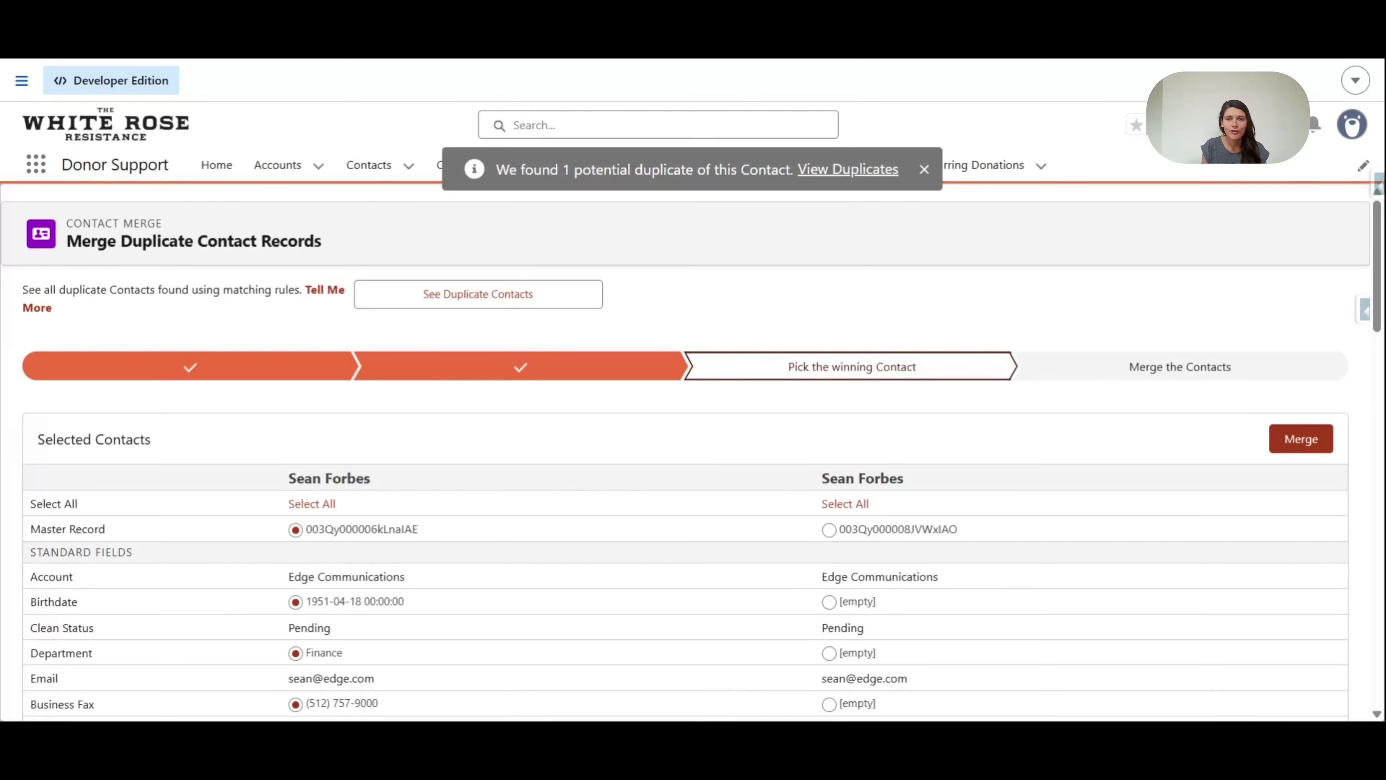
Compare the field values of both selected contacts, trying the empty birthdate before choosing the first record's birthdate again
scroll(888, 347, "down", 3)
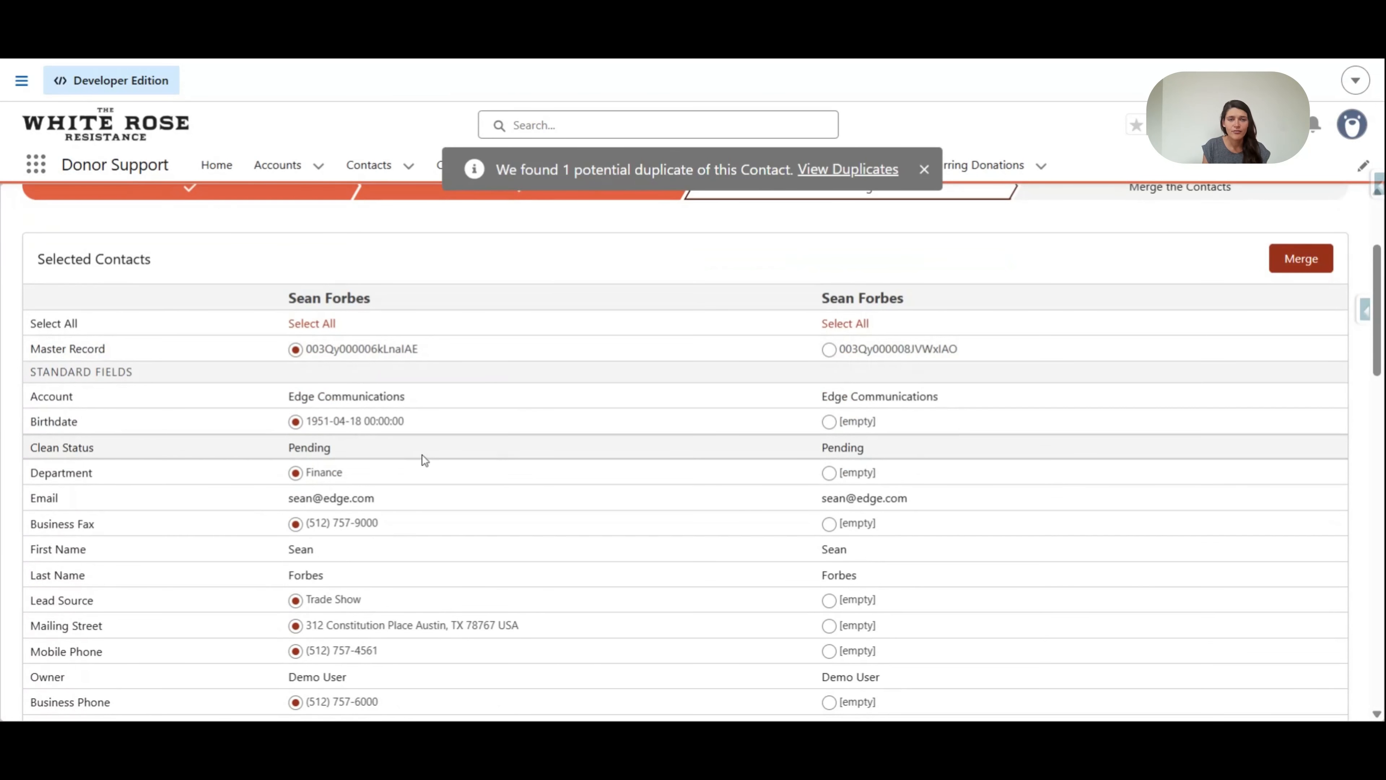
scroll(489, 458, "down", 2)
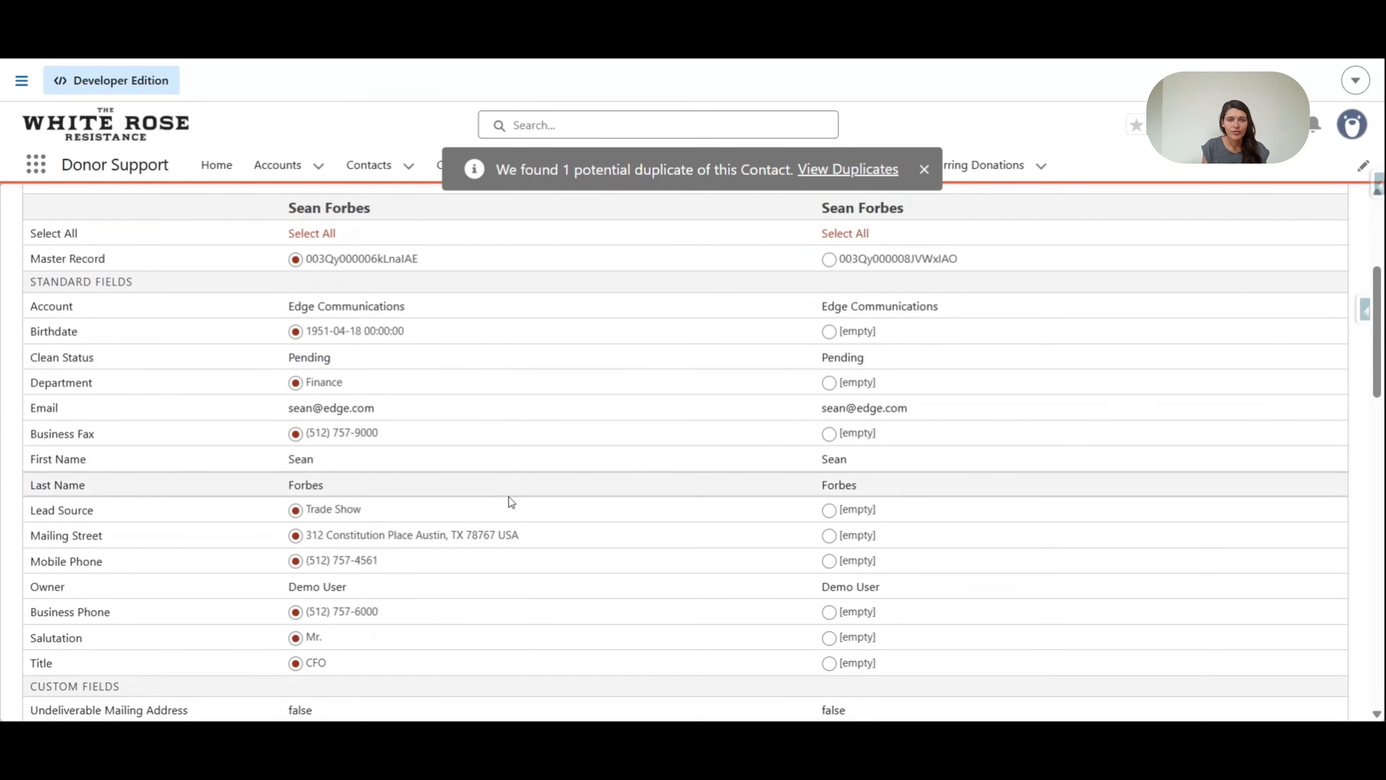
scroll(889, 496, "down", 2)
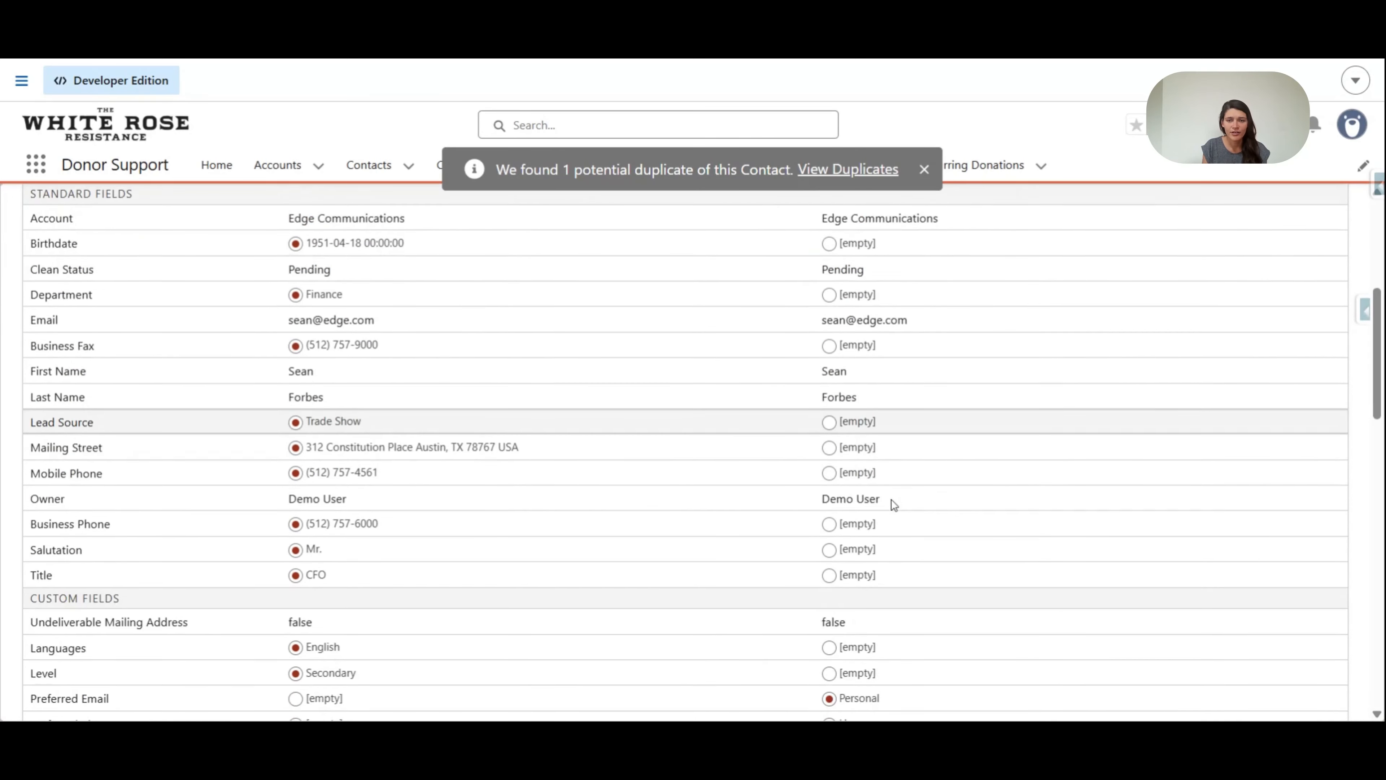
scroll(892, 504, "down", 3)
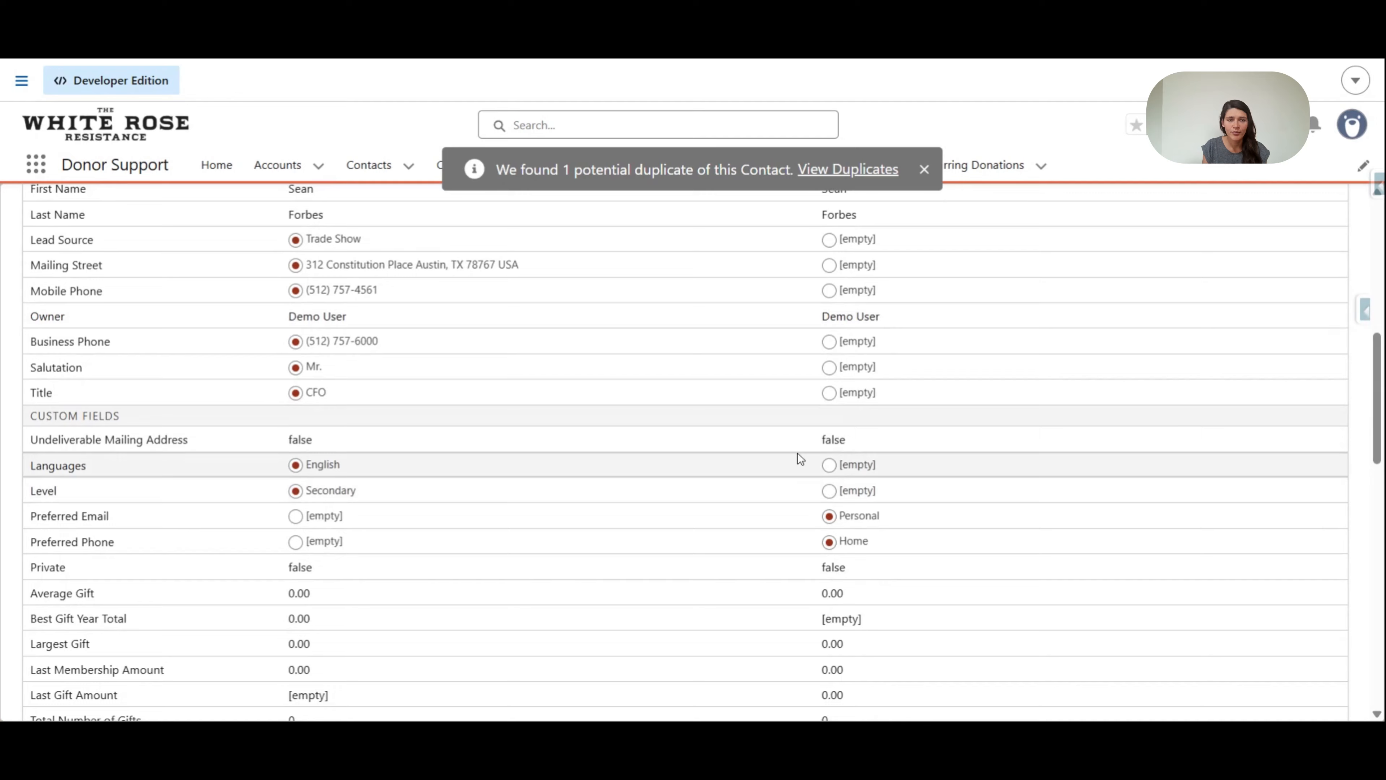
scroll(797, 453, "up", 7)
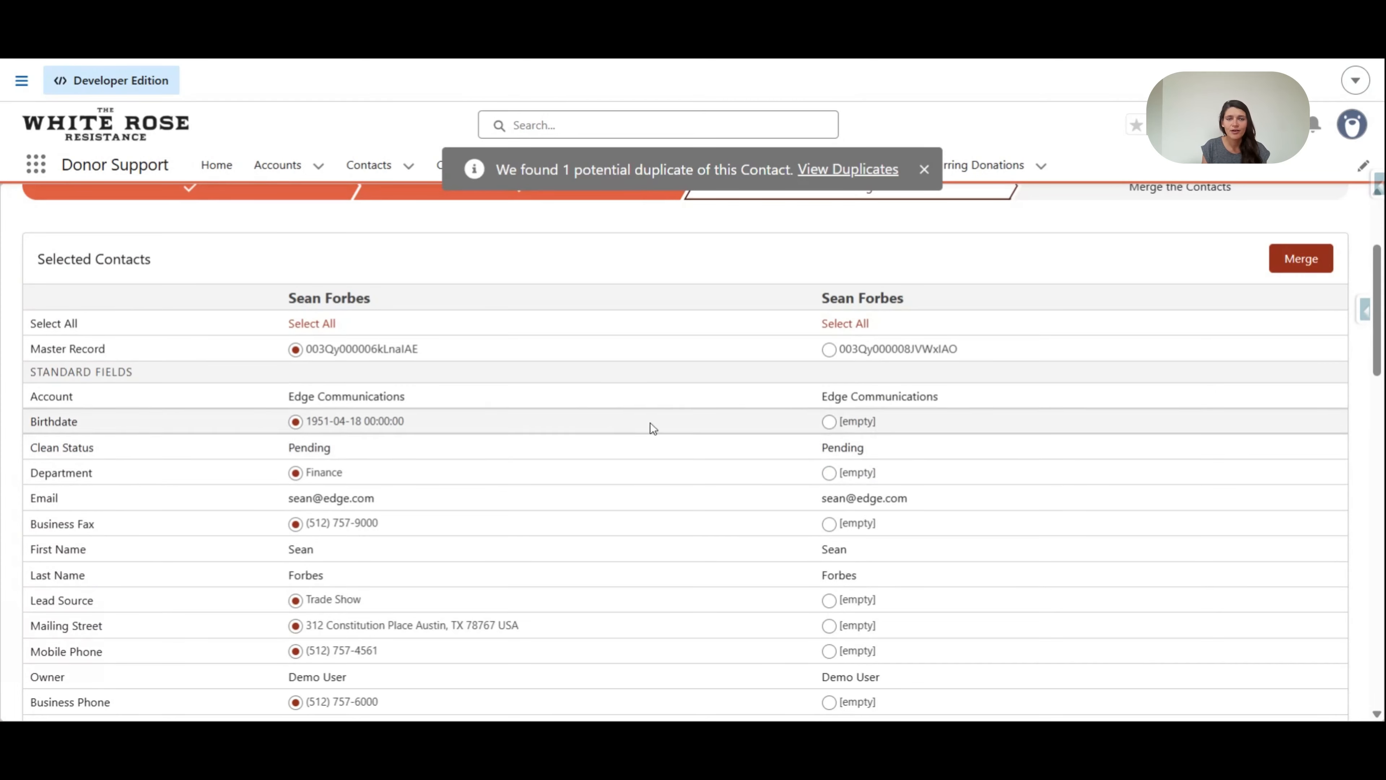
left_click(828, 422)
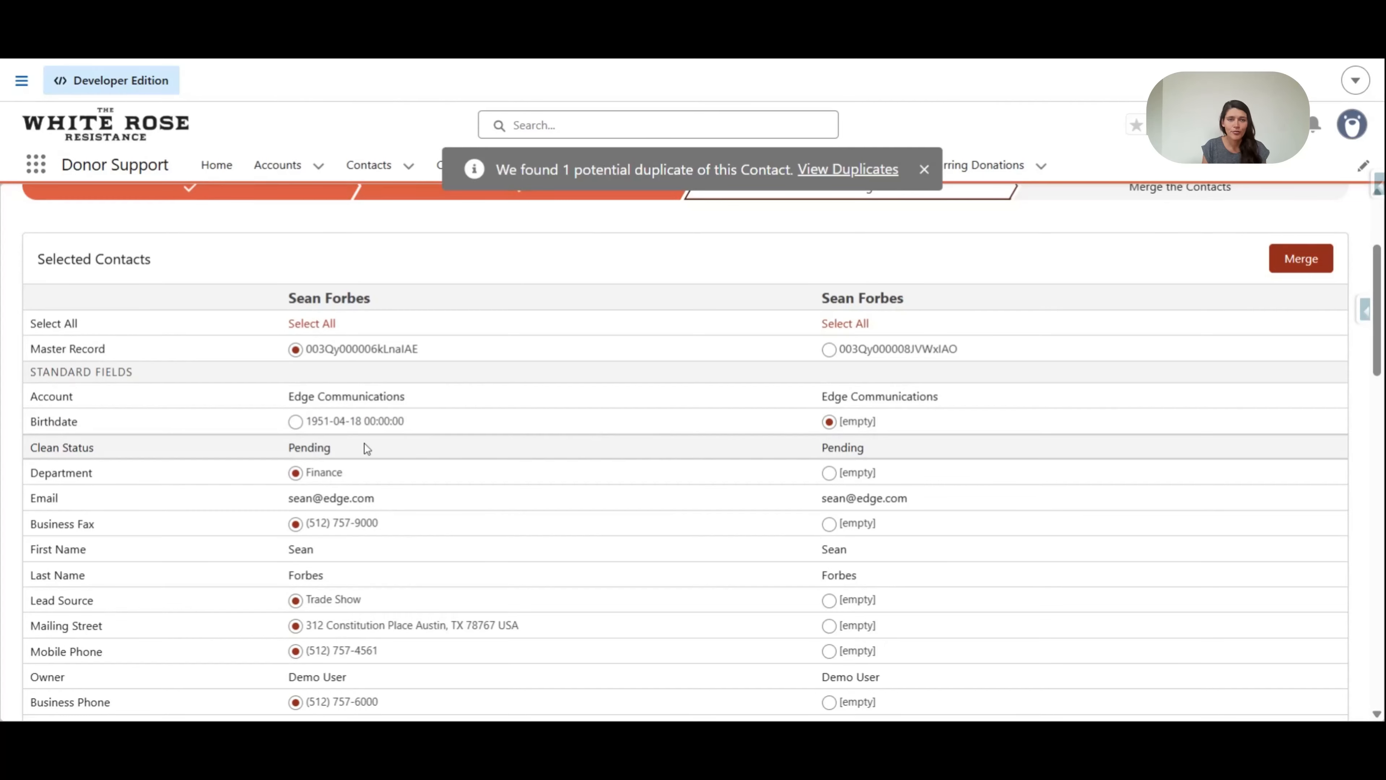
left_click(295, 422)
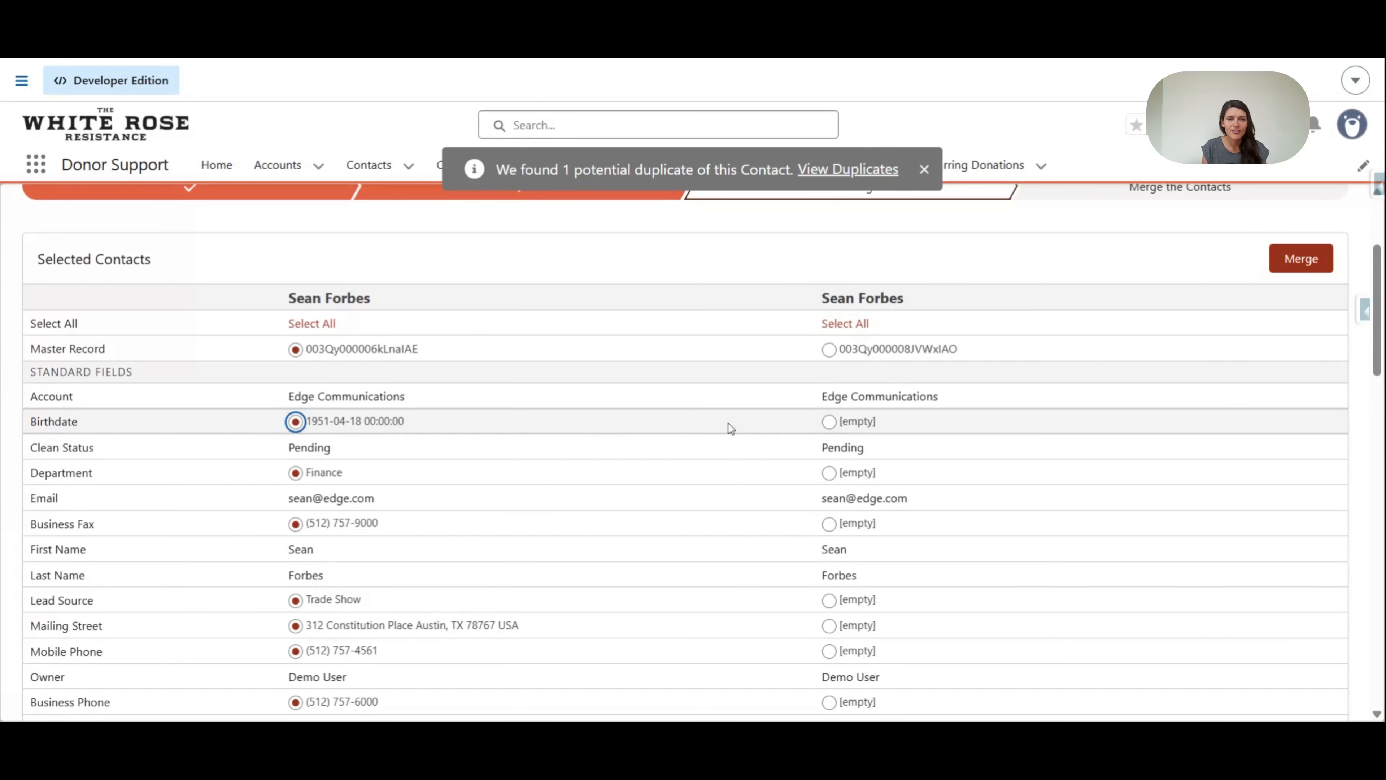
Merge the two selected contacts, with the first contact as master record
scroll(724, 424, "down", 20)
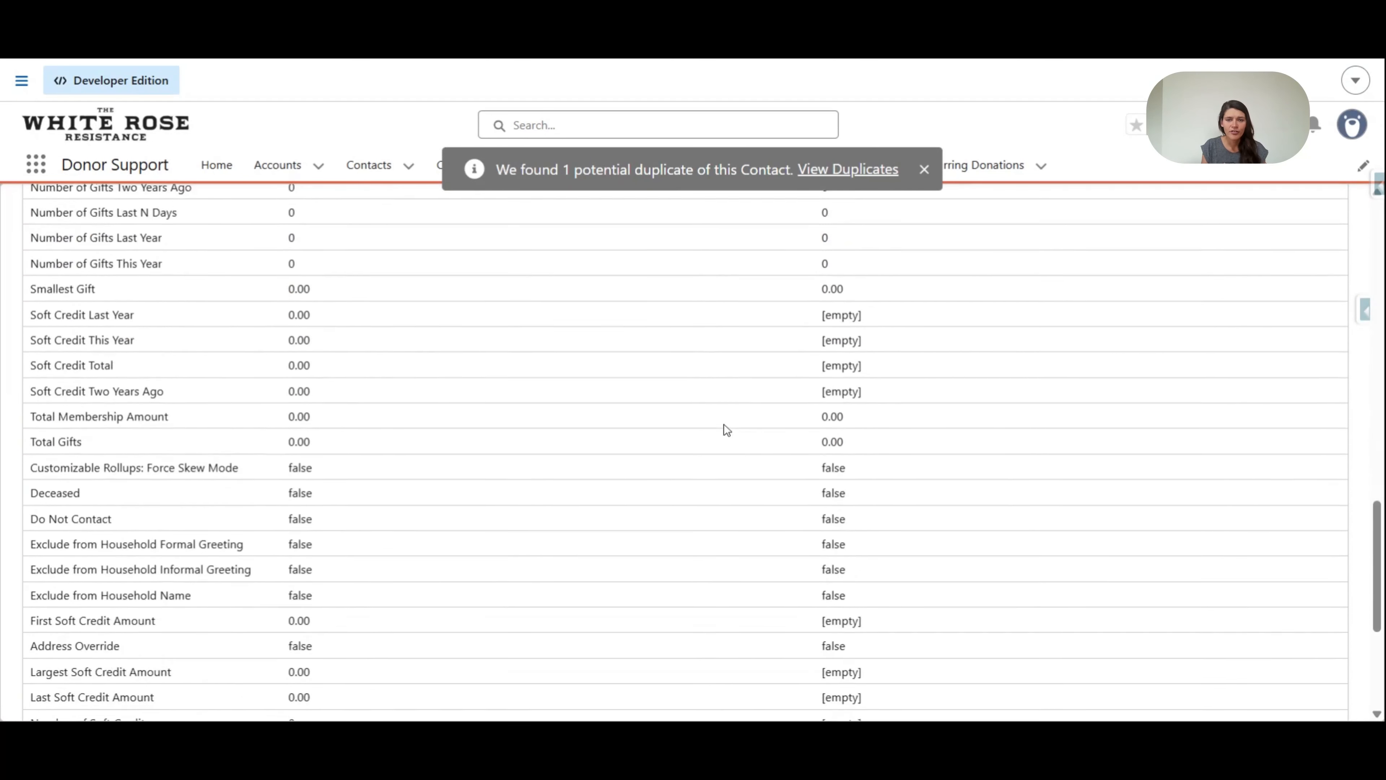
scroll(724, 429, "down", 5)
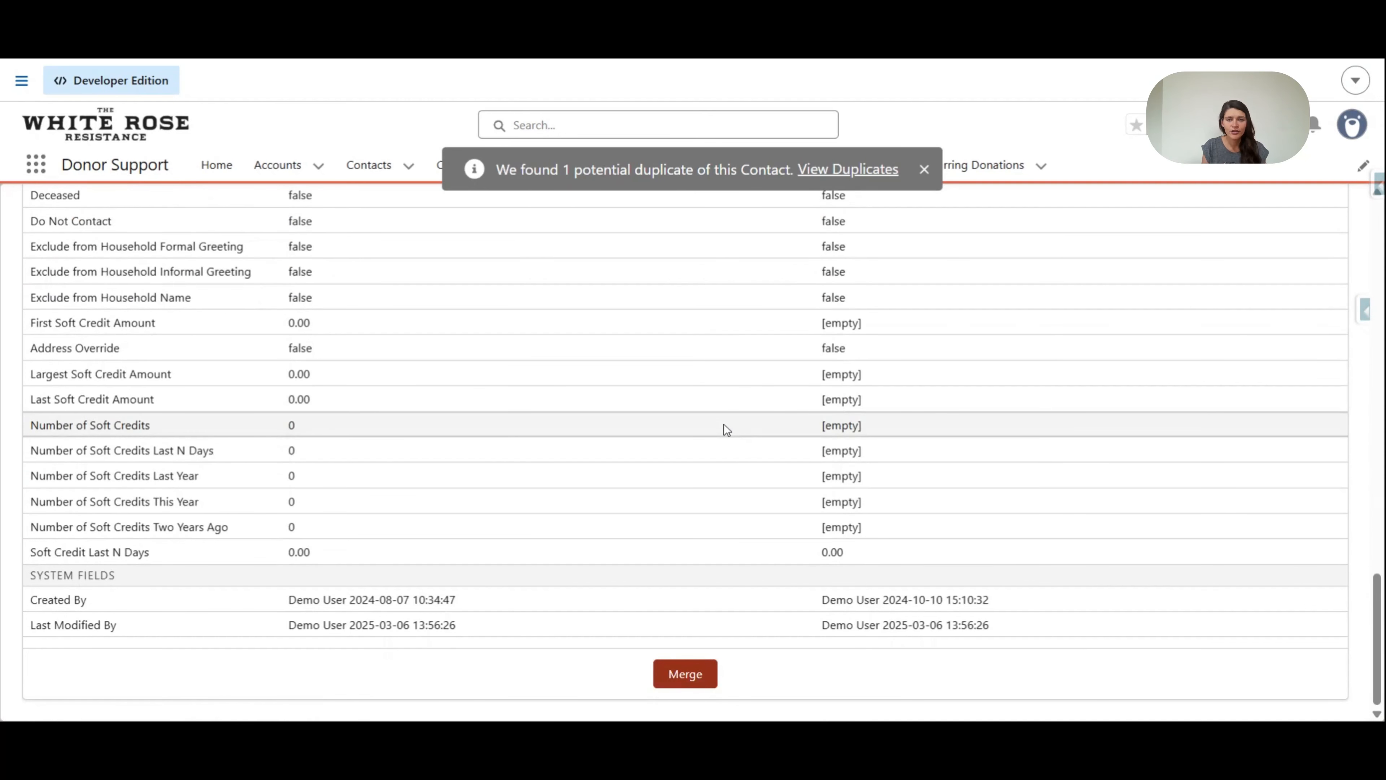
left_click(679, 674)
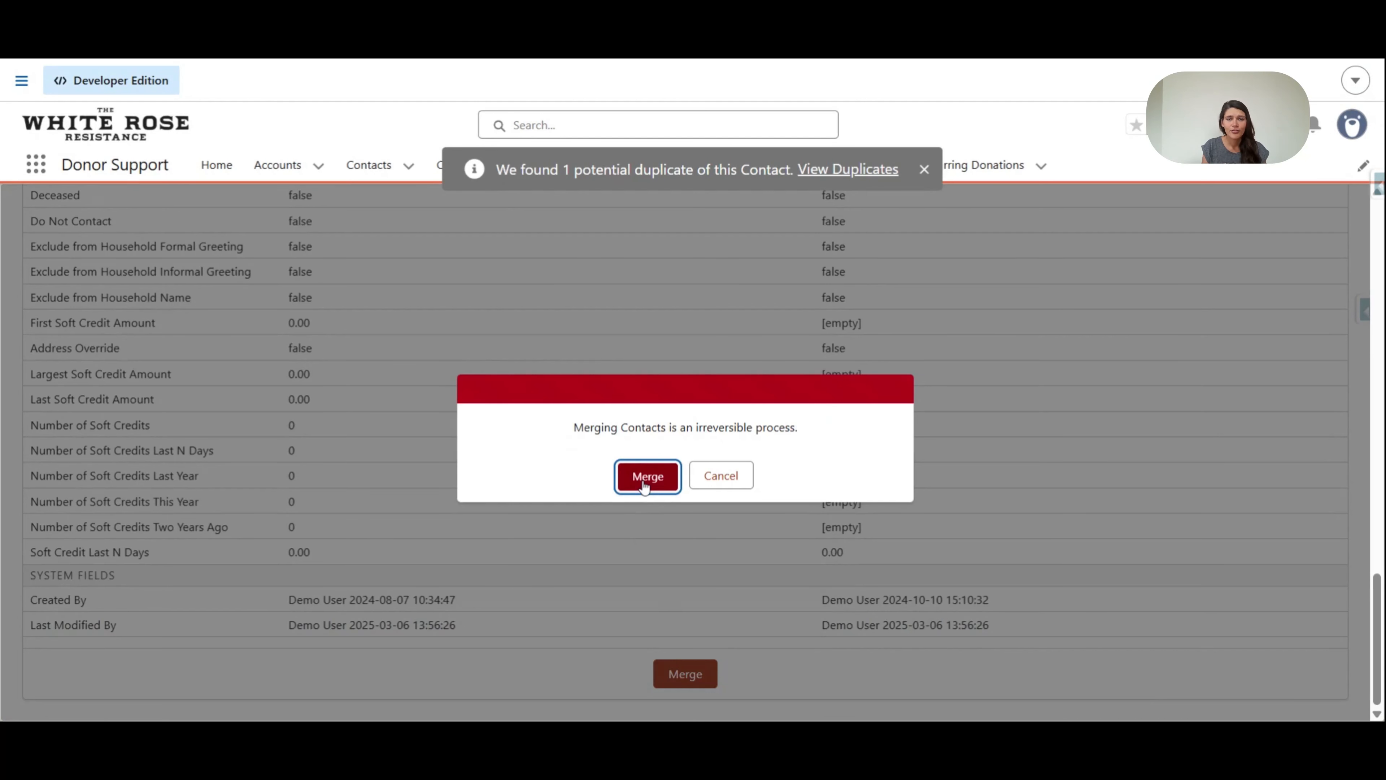
left_click(644, 485)
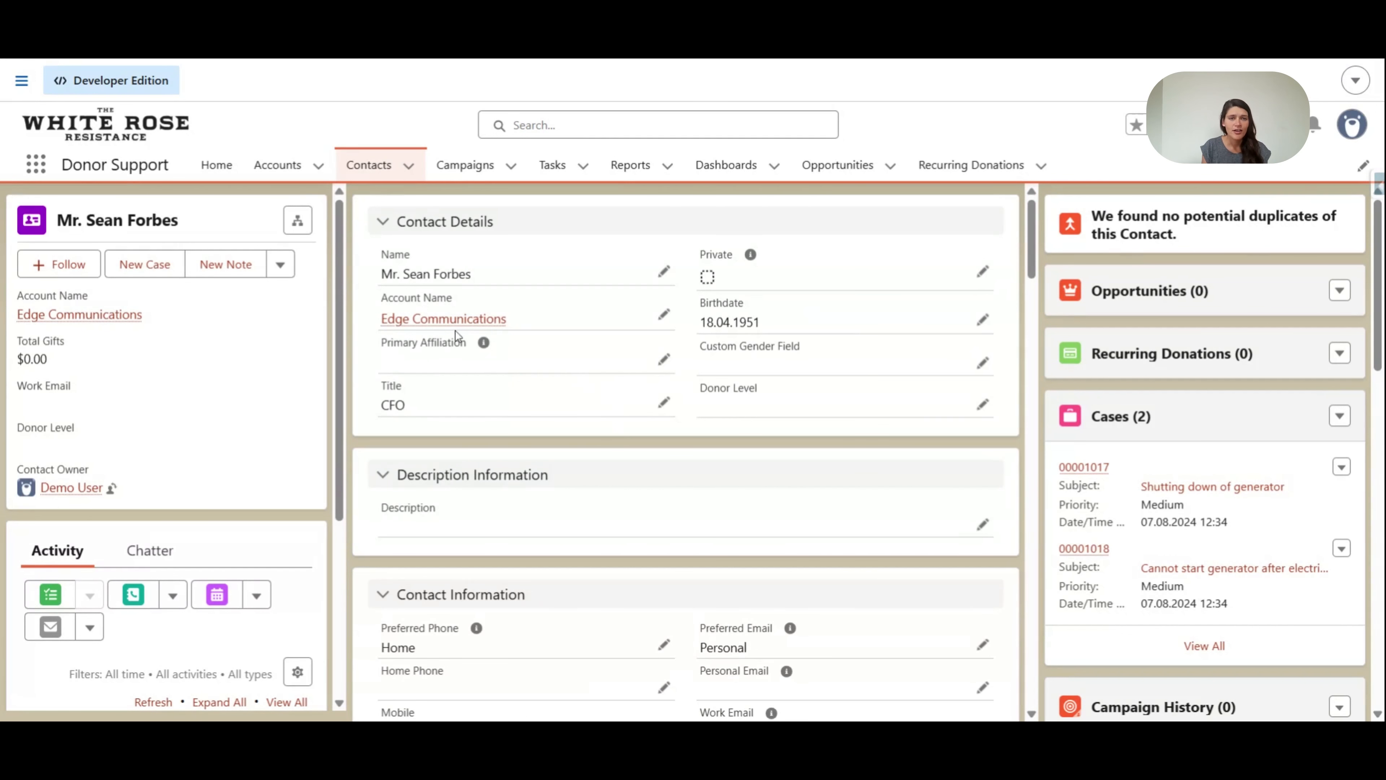
Search all records for the merged contact's full name and open the first matching contact
left_click_drag(473, 274, 403, 274)
key("ctrl+c")
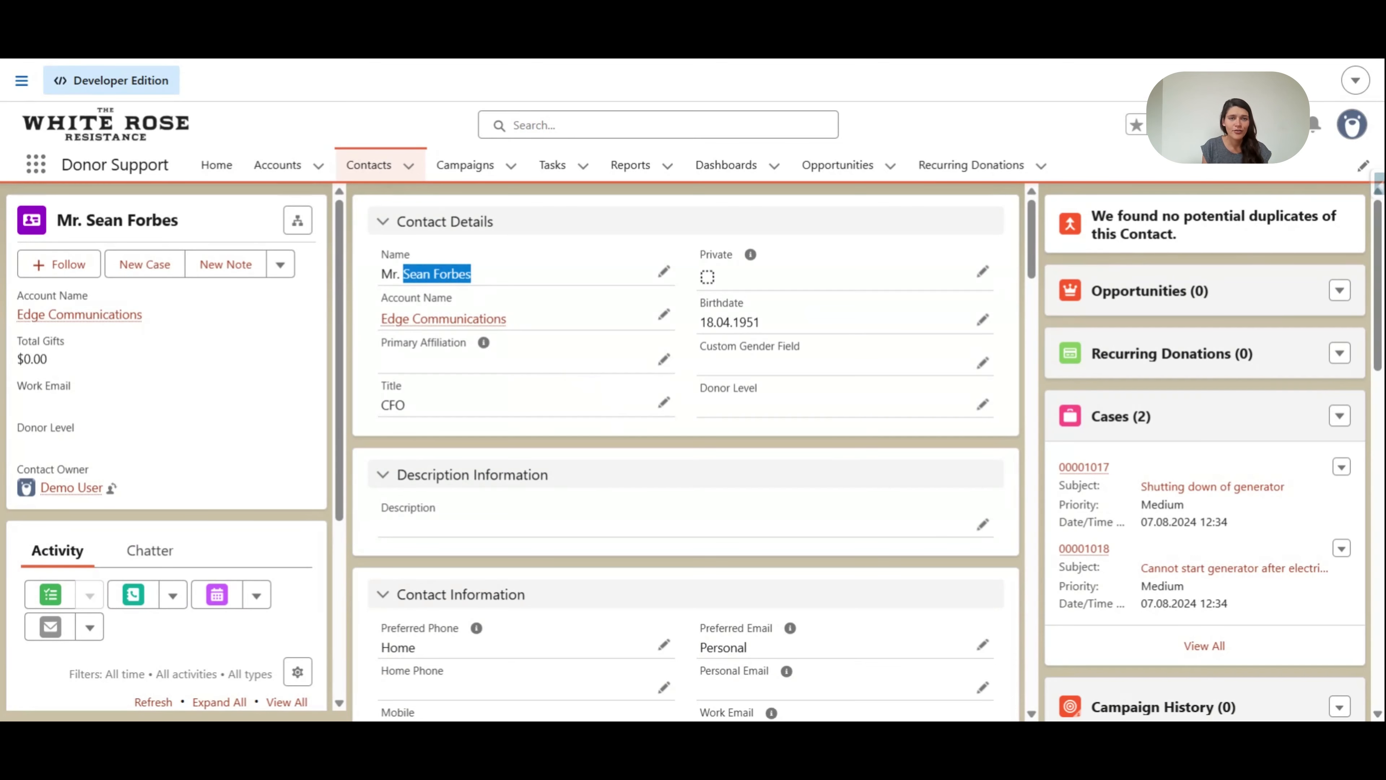
left_click(600, 125)
key("ctrl+v")
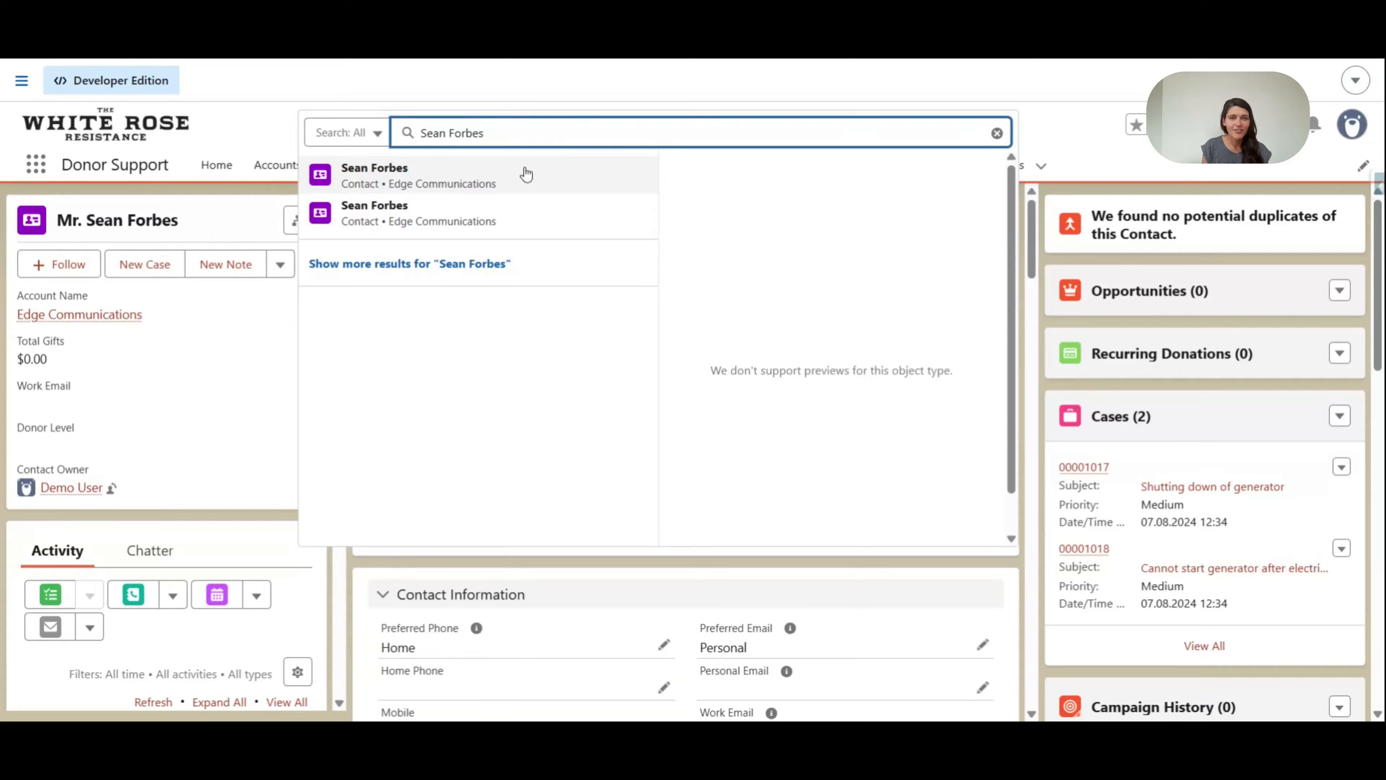
mouse_move(520, 224)
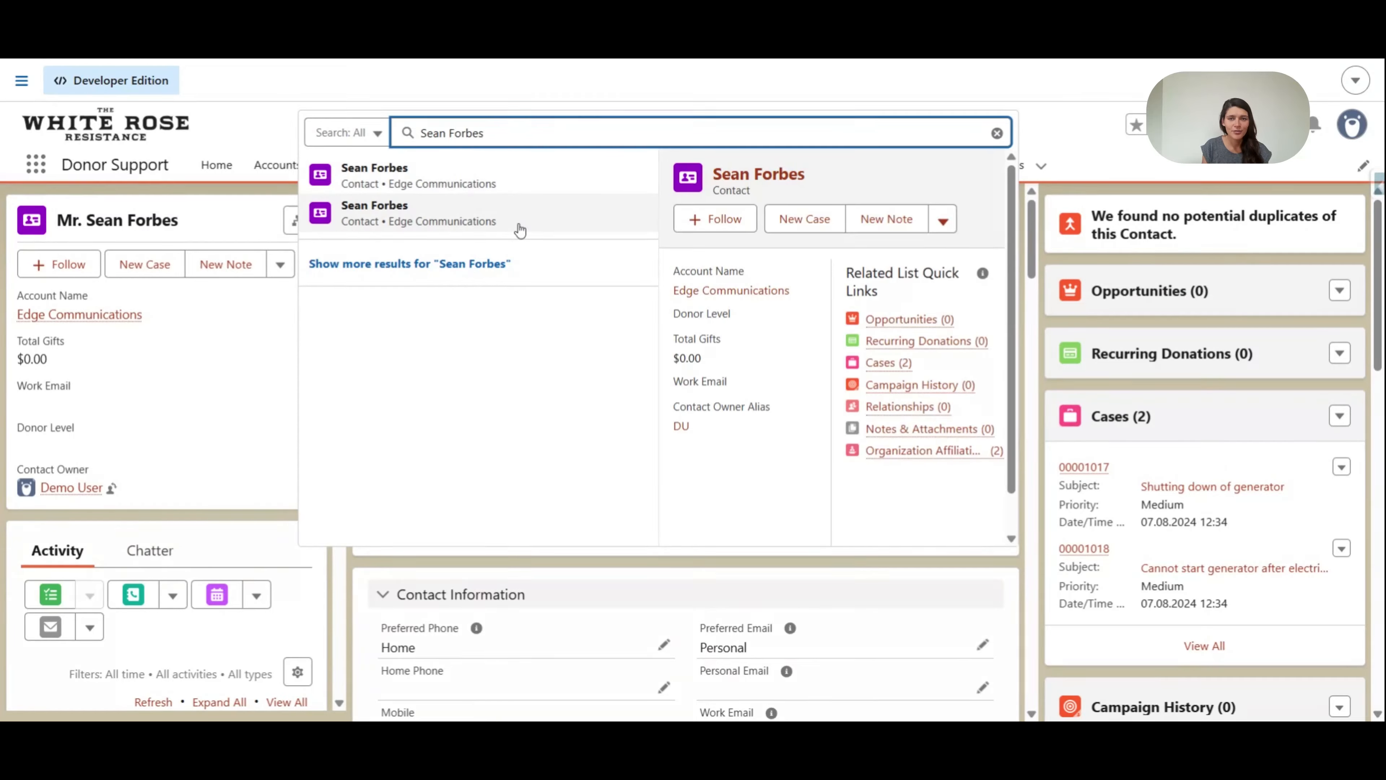
mouse_move(535, 177)
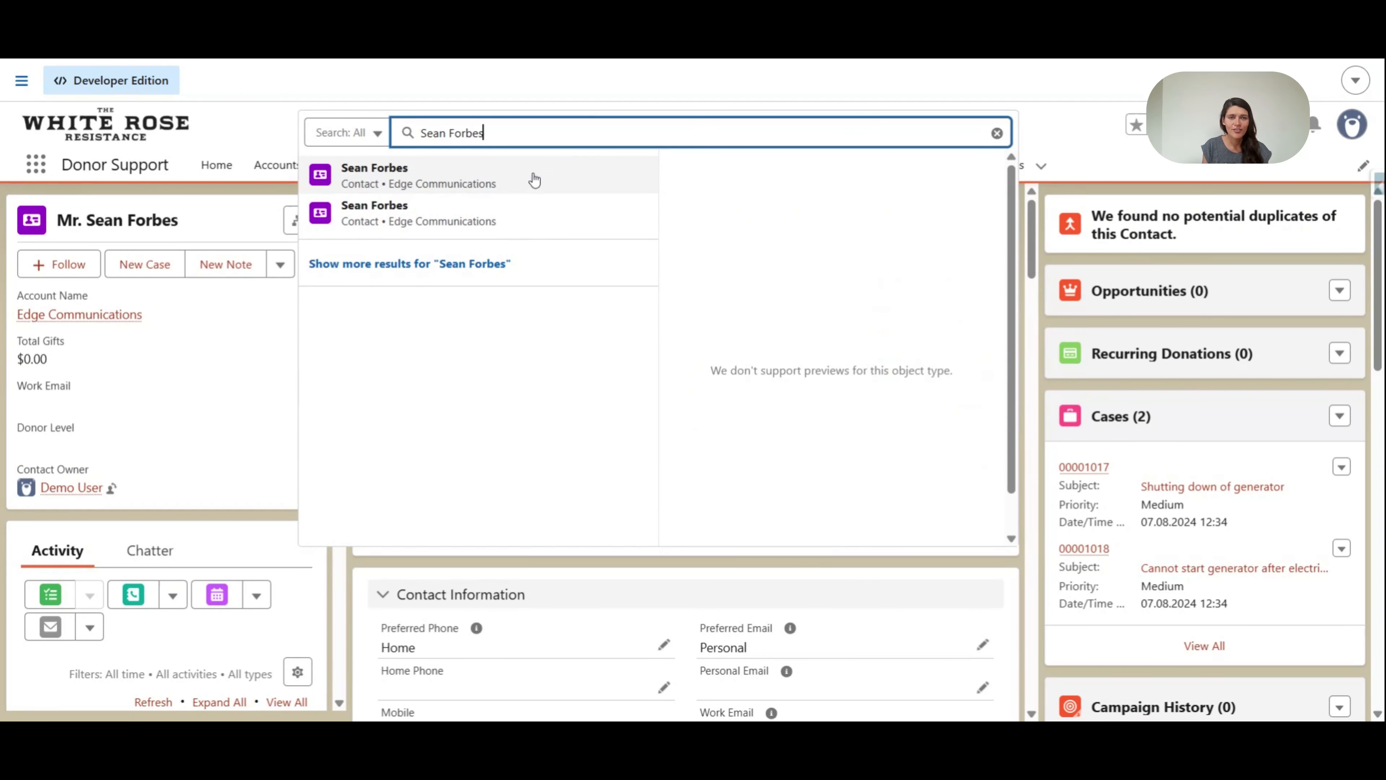
left_click(535, 178)
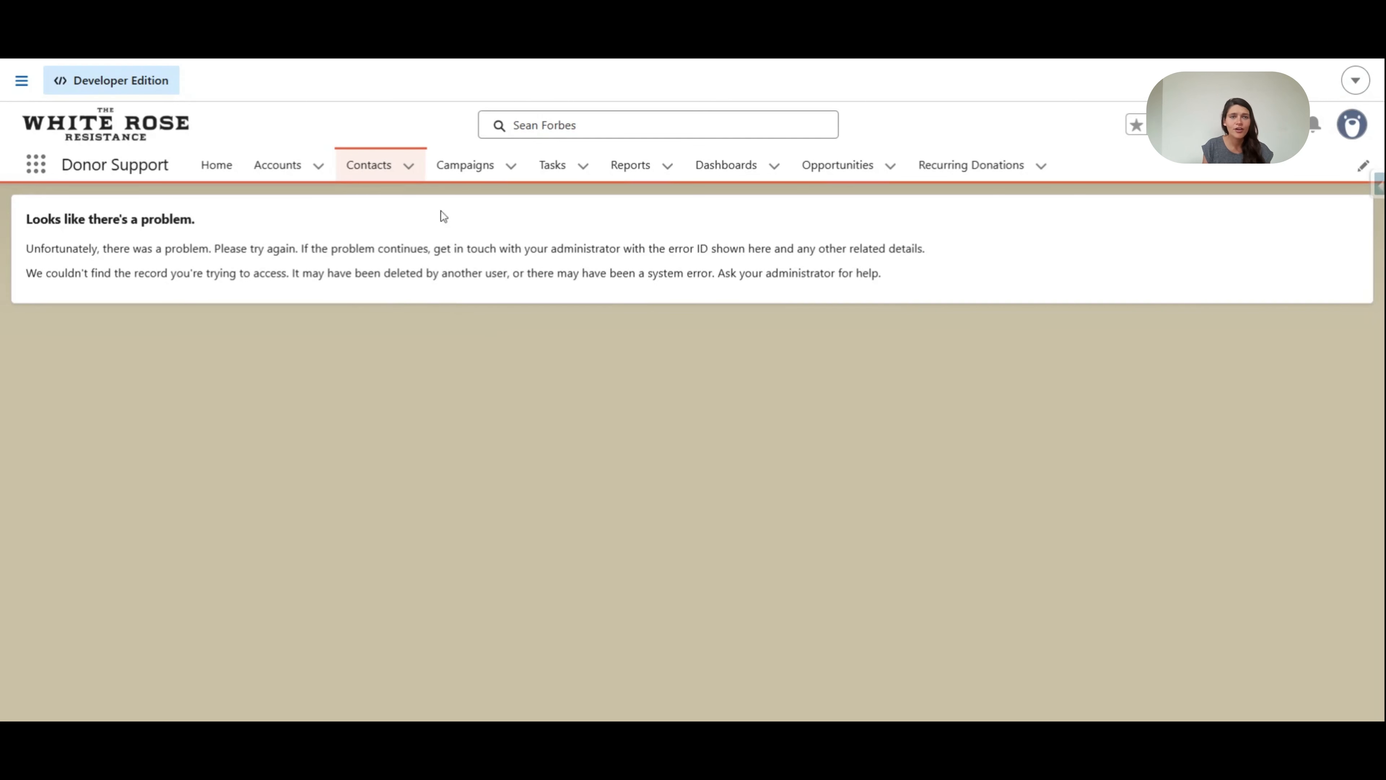
Open the merged contact from the recent contact records and review its address, donation and soft credit details
left_click(409, 167)
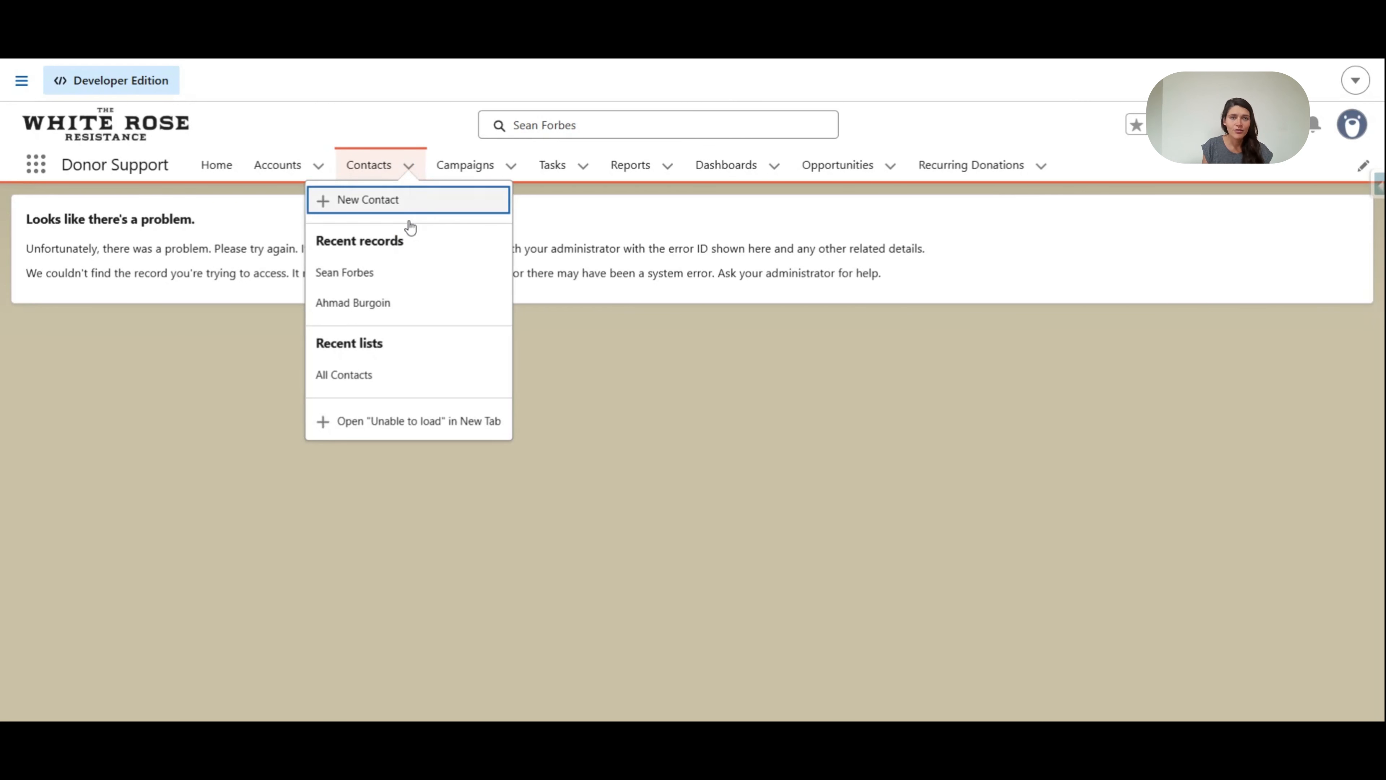
left_click(387, 276)
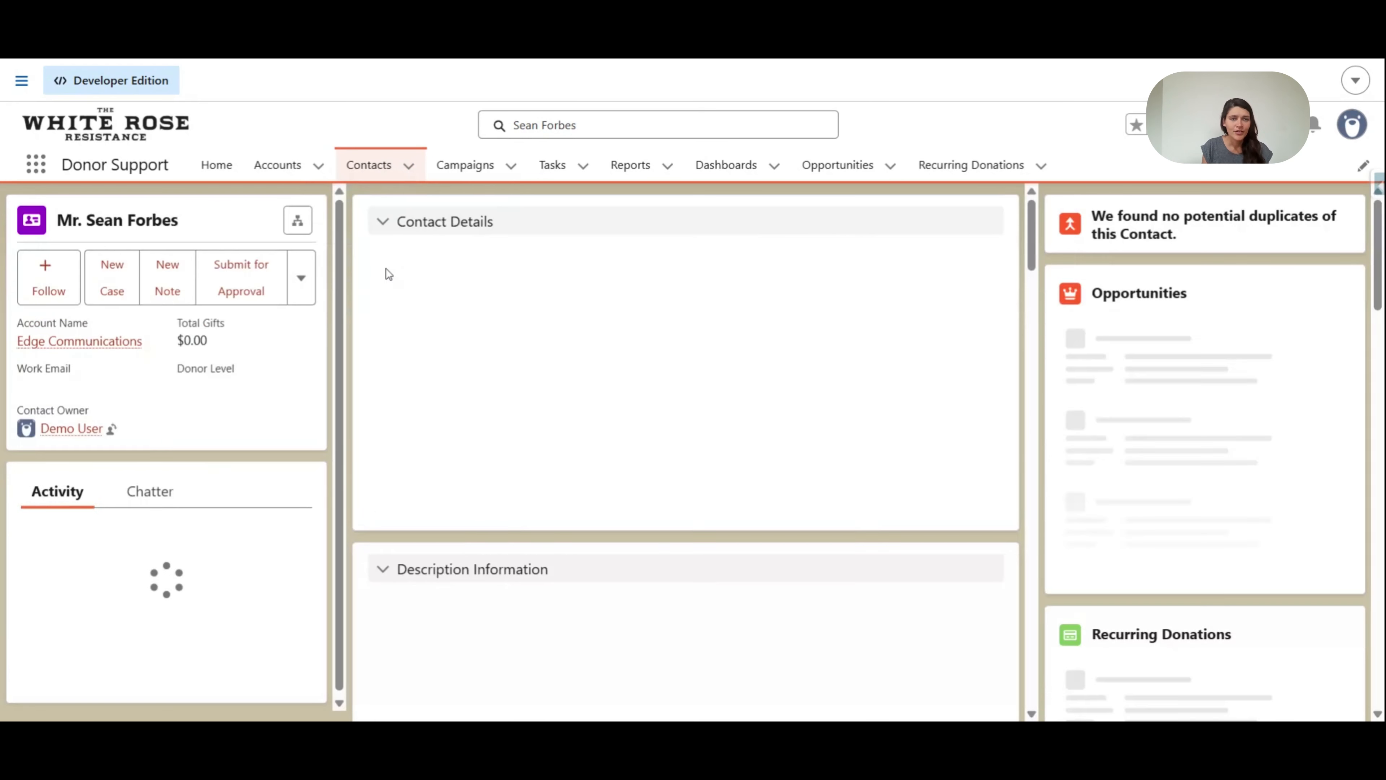
scroll(679, 436, "down", 5)
scroll(681, 442, "down", 10)
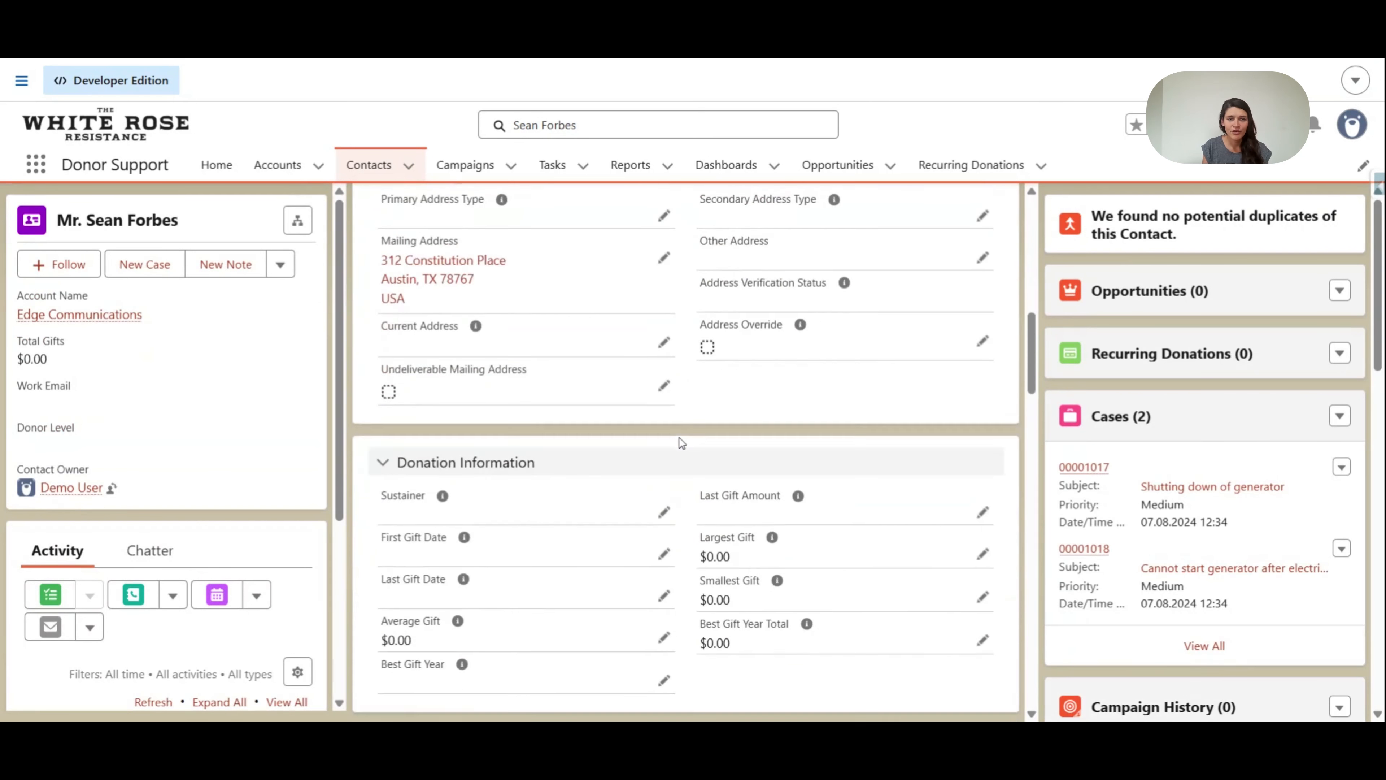
scroll(677, 440, "down", 10)
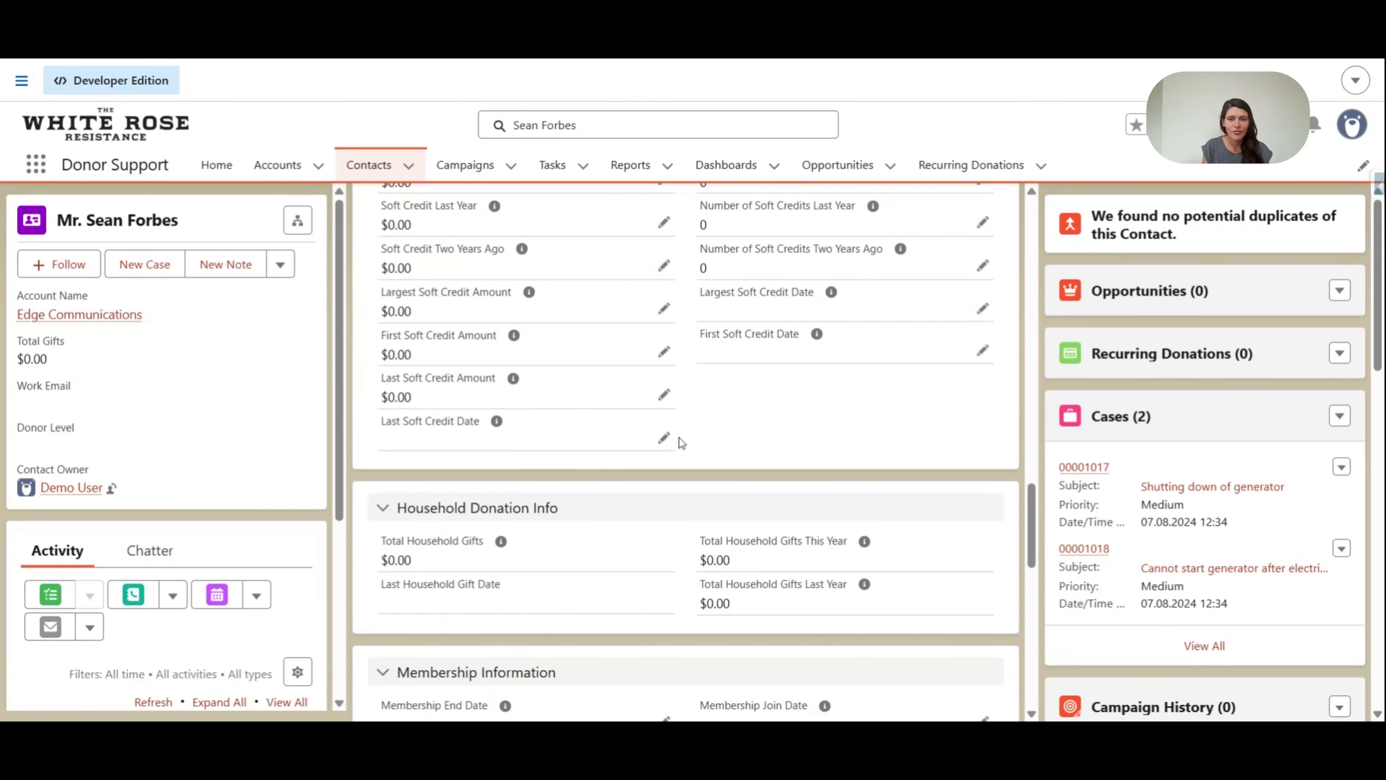
scroll(677, 440, "up", 20)
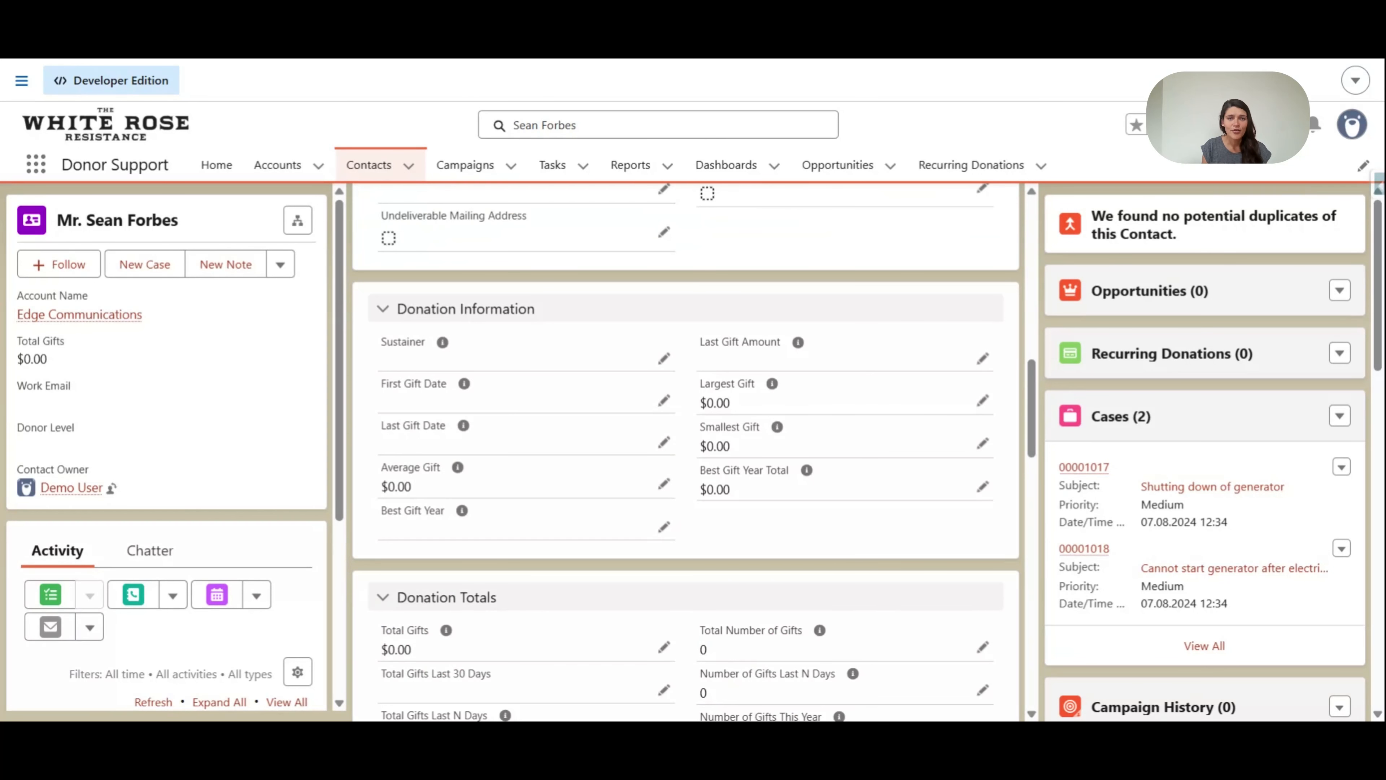